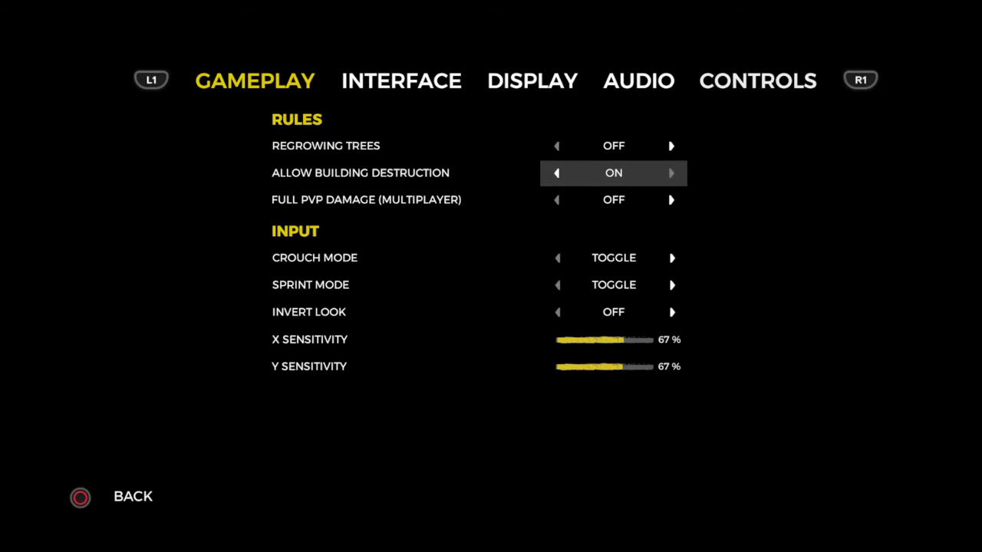
Exit Options to resume play on the log deck and open the survival book
key("Escape")
key("Escape")
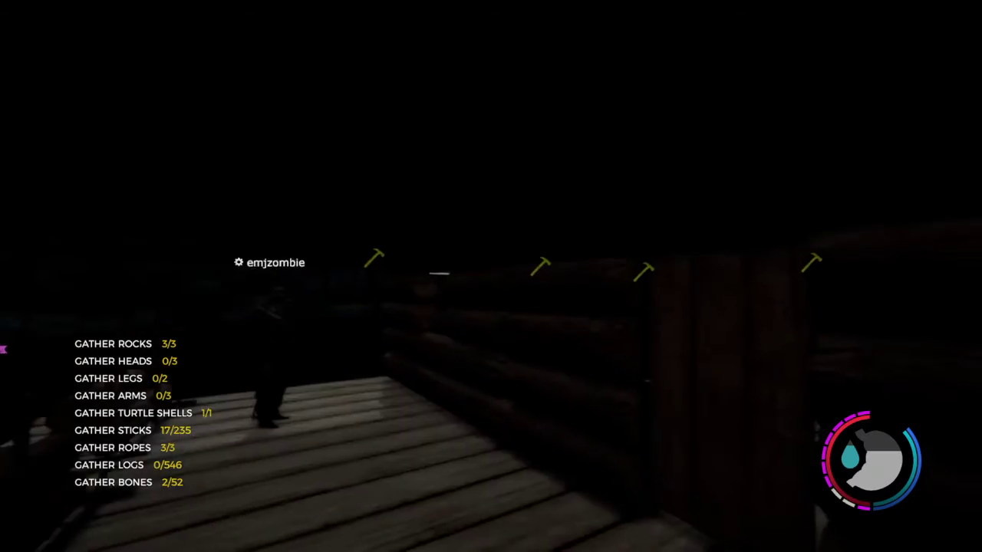
key("b")
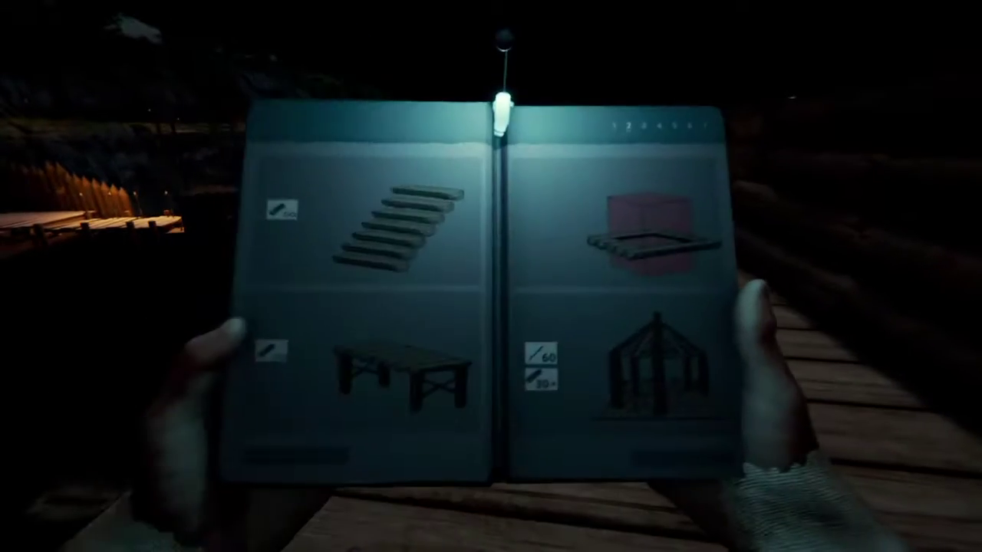
Pick a structure on the survival book's Custom 2 page, with Hole Cutter highlighted
left_click(491, 276)
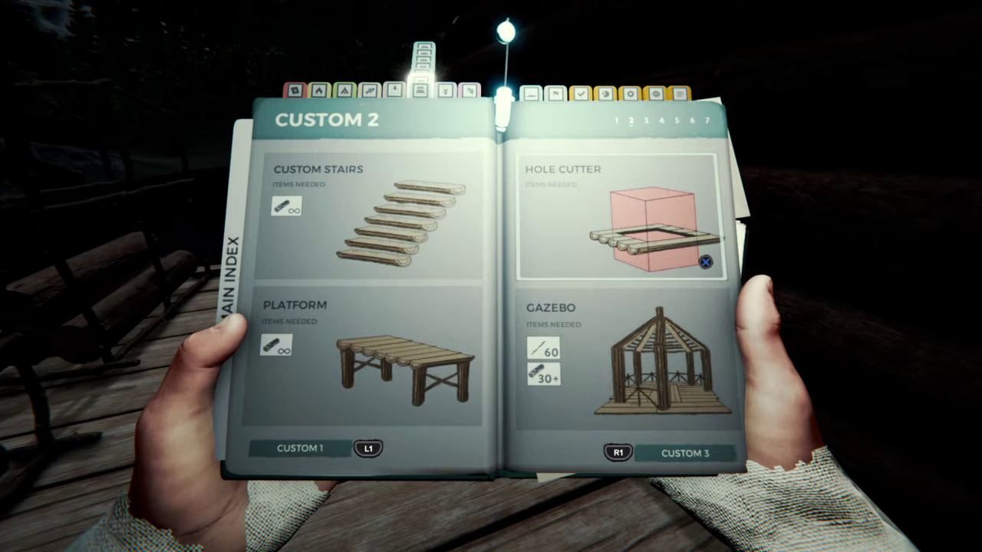
Cancel the hole cutter preview, turn Allow Building Destruction off in Options, and resume play
left_click(621, 219)
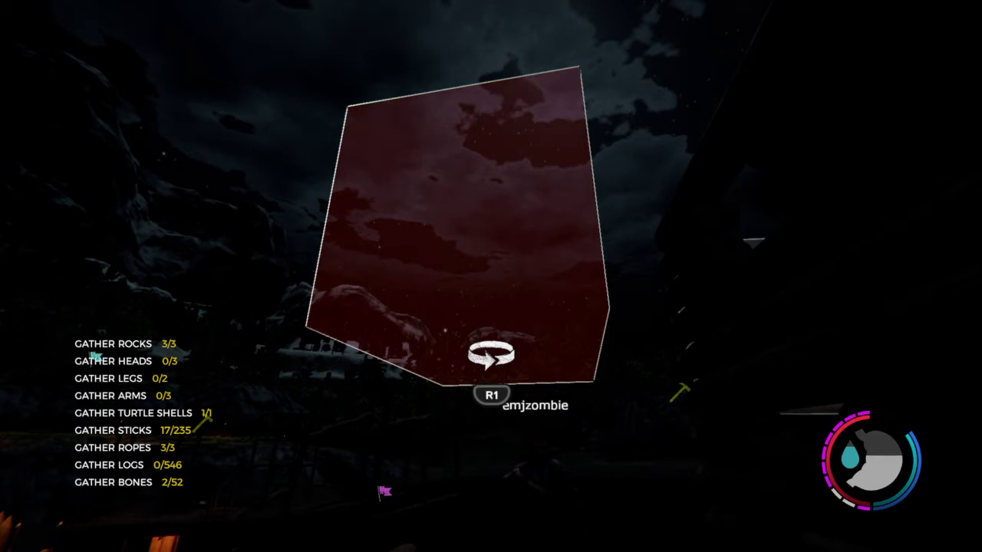
key("Escape")
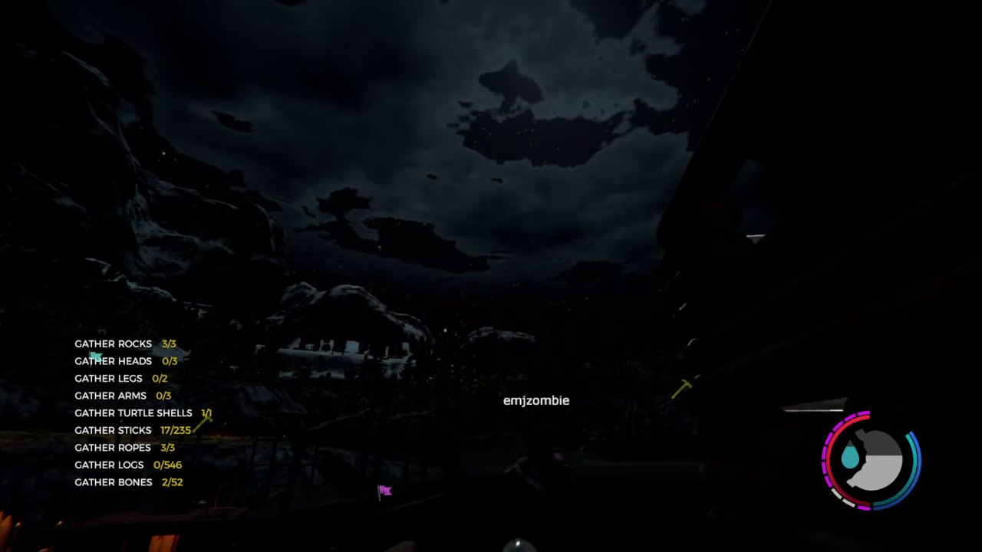
key("Escape")
key("Down")
key("Return")
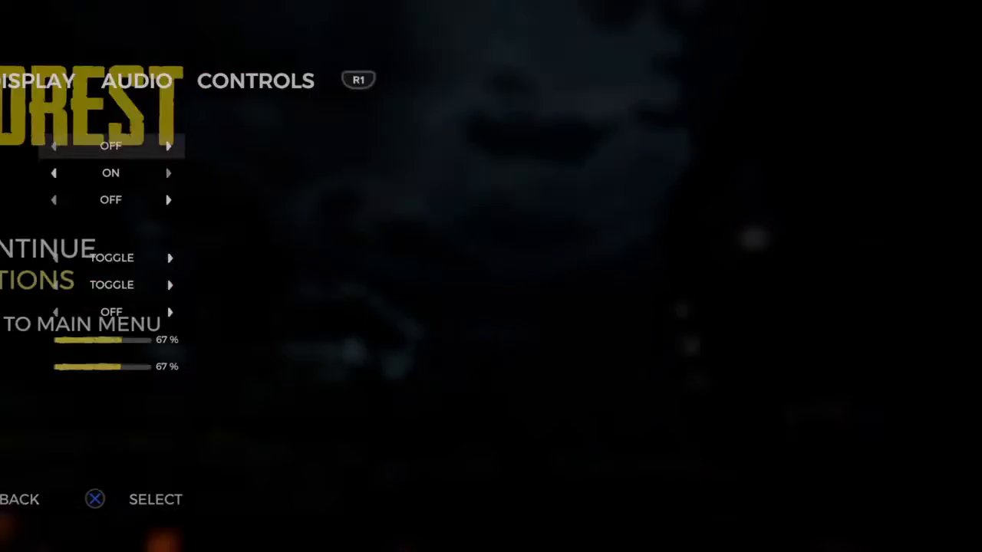
key("Escape")
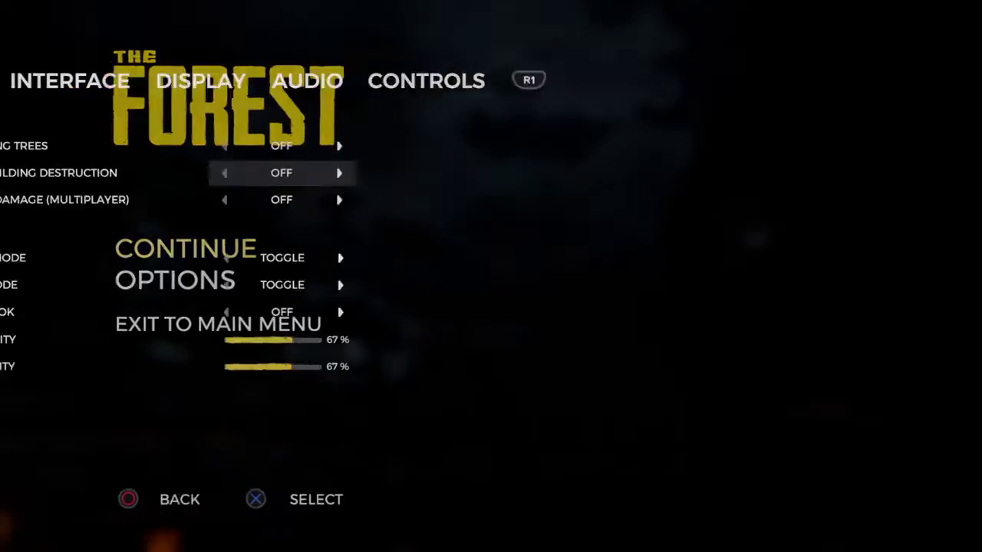
key("Escape")
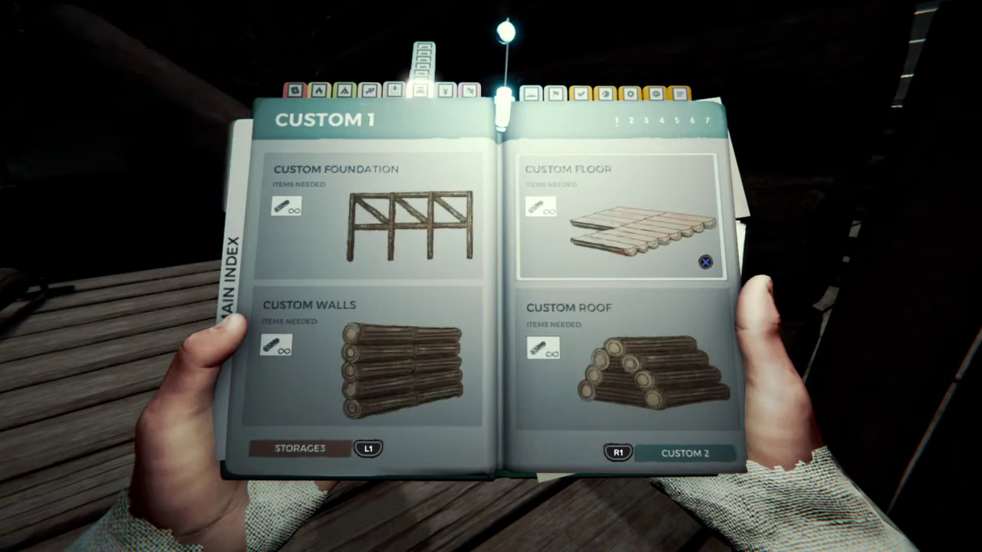
Place a Custom 1 custom floor blueprint on the deck, bringing logs needed to 554
key("b")
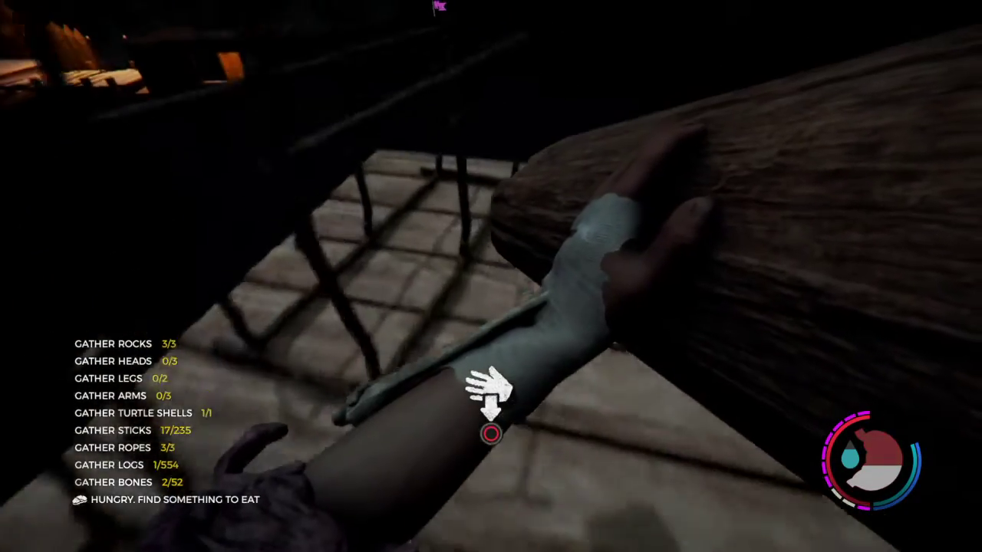
Carry logs from the deck pile into the floor blueprint one at a time
left_click(491, 434)
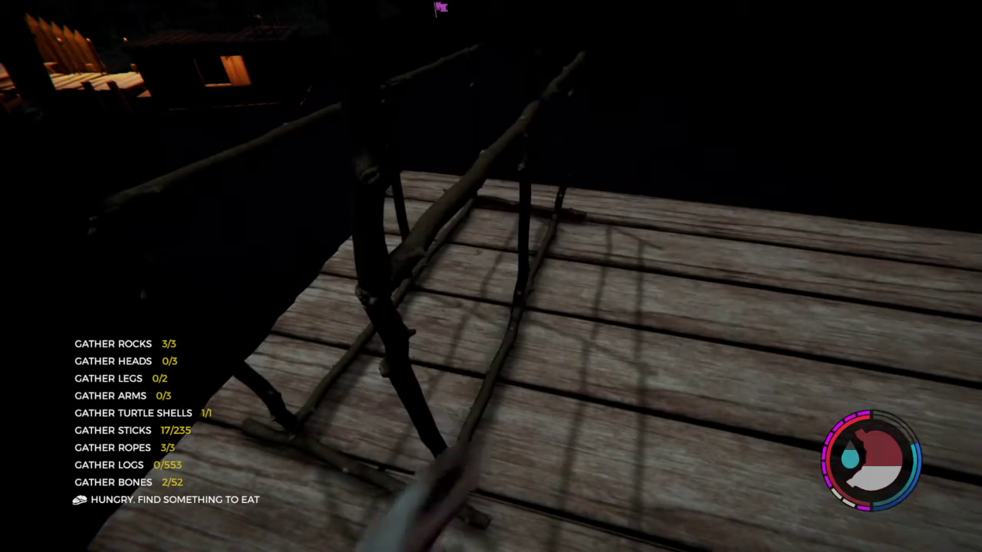
key("e")
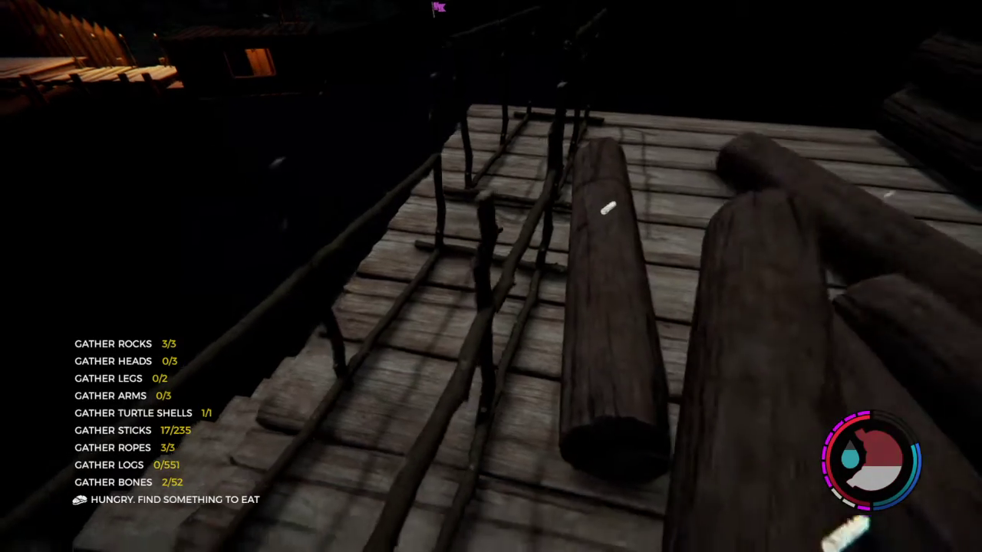
key("e")
key("e")
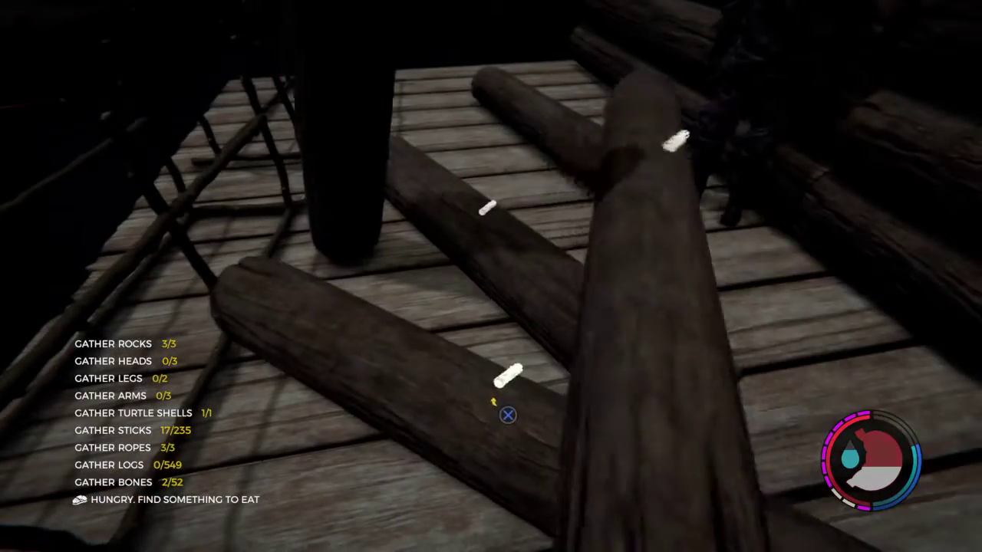
key("e")
key("e")
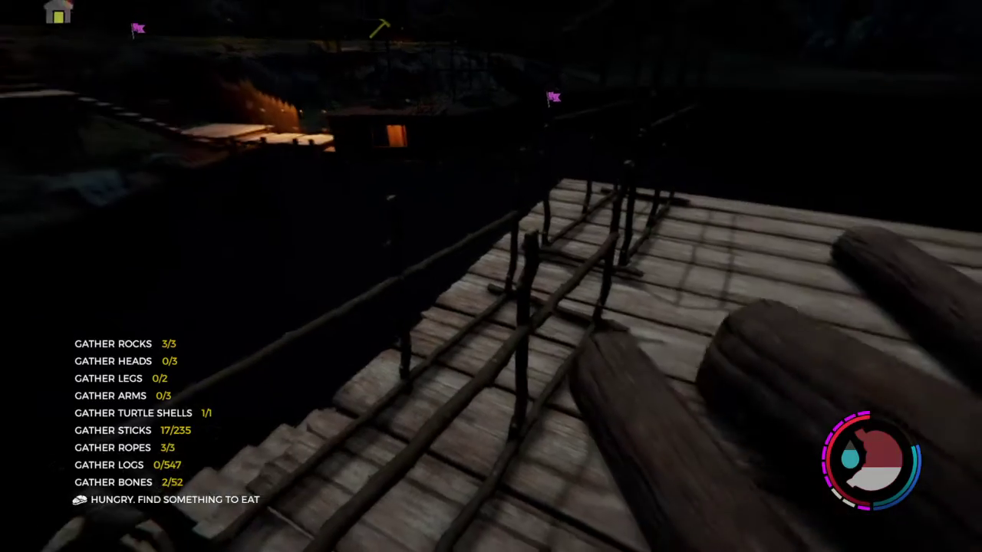
key("e")
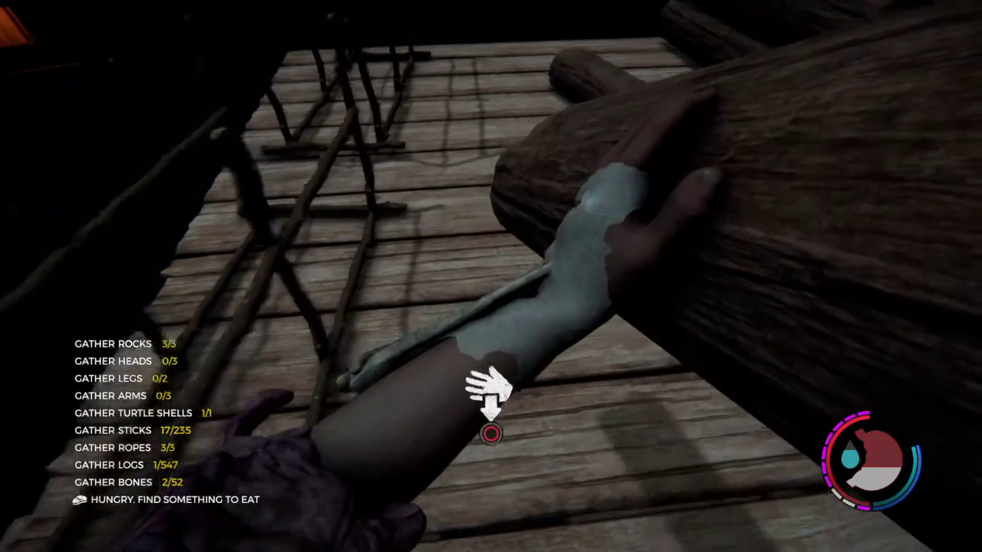
key("e")
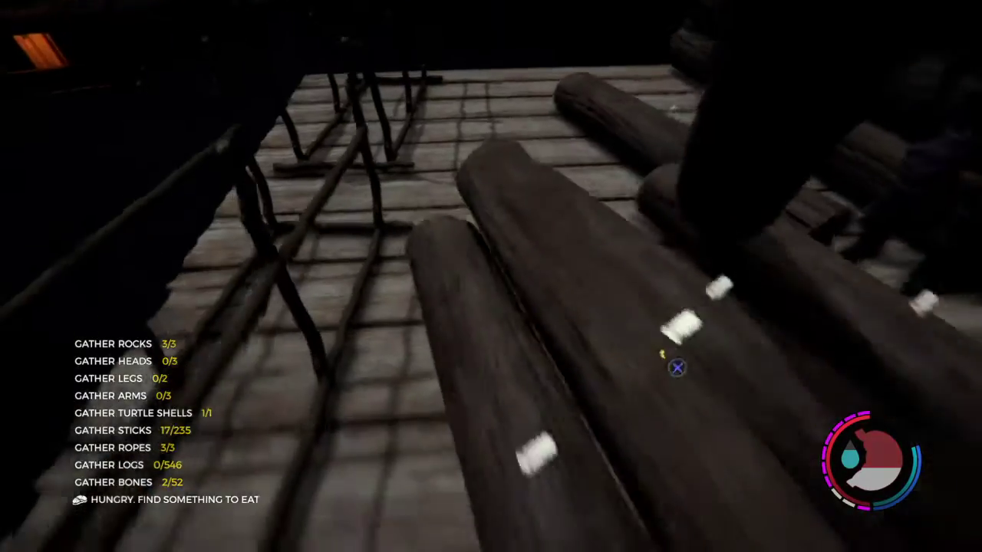
key("e")
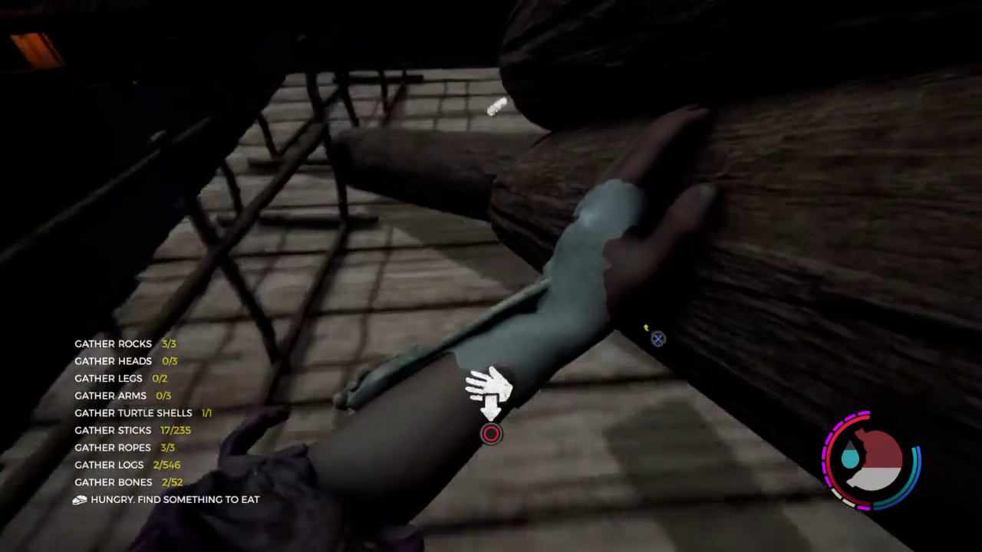
key("e")
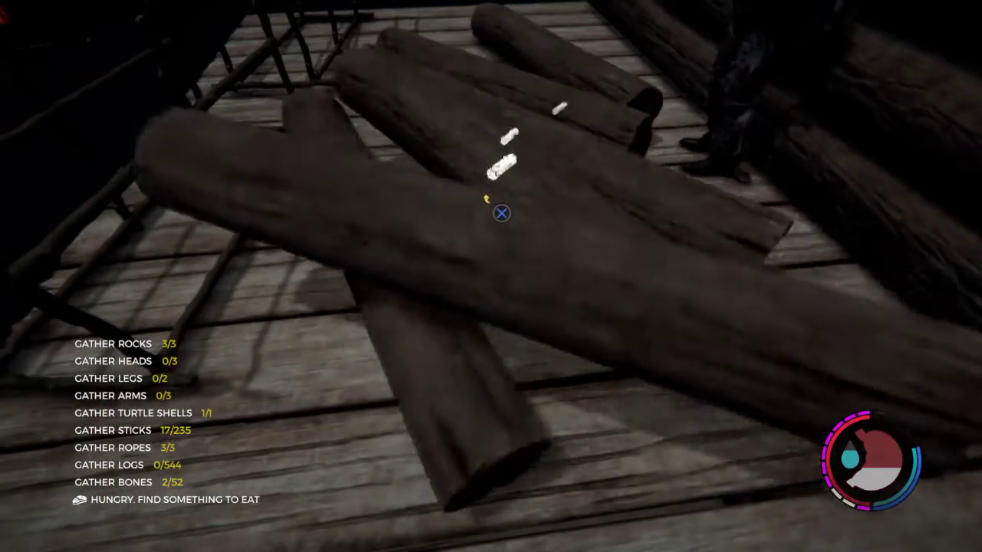
key("e")
key("e")
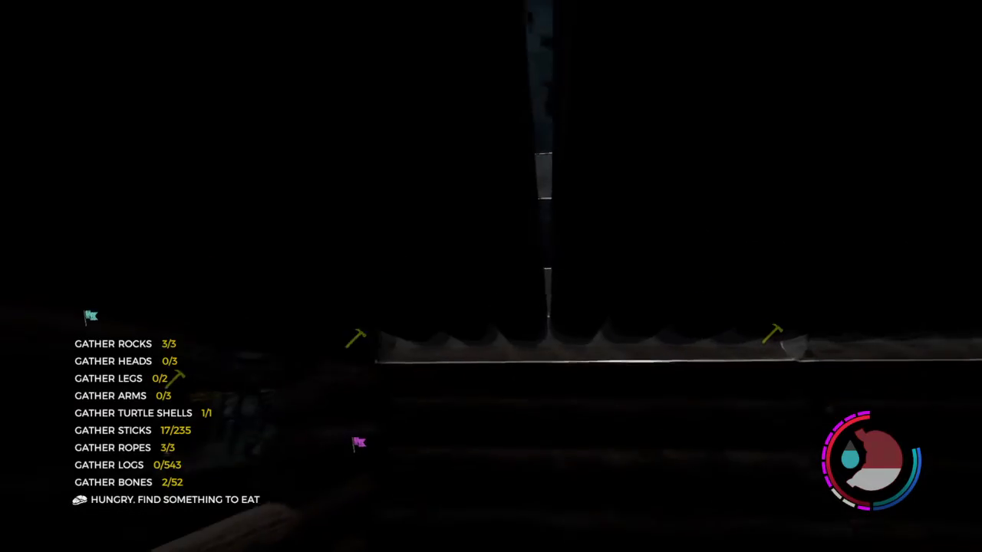
Add more logs from the pile to the cabin wall, cutting the requirement to 535
left_click(491, 276)
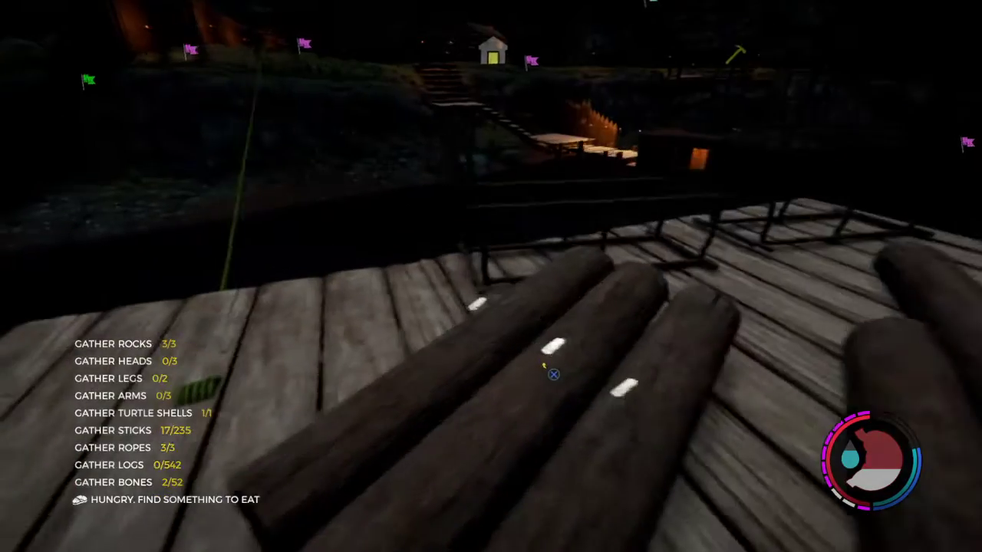
key("e")
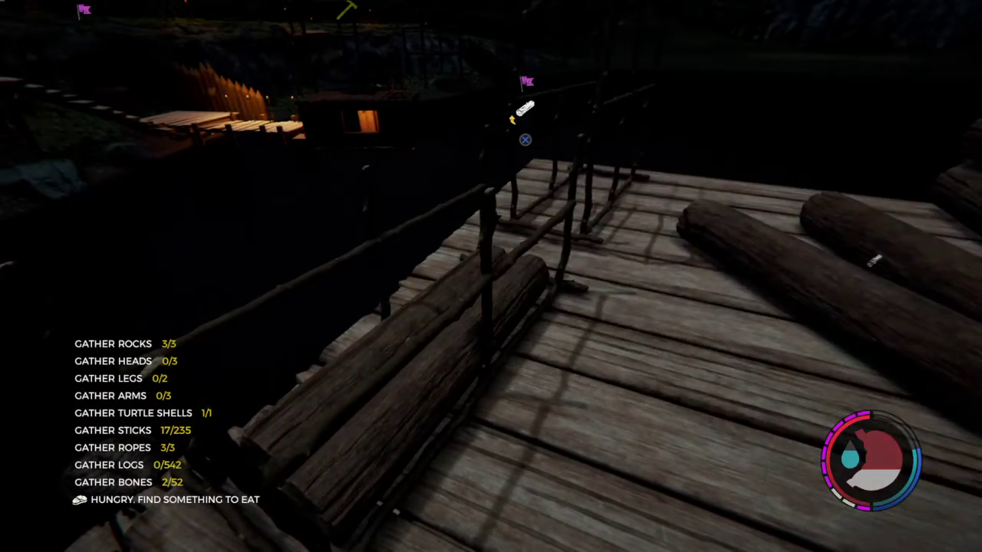
key("e")
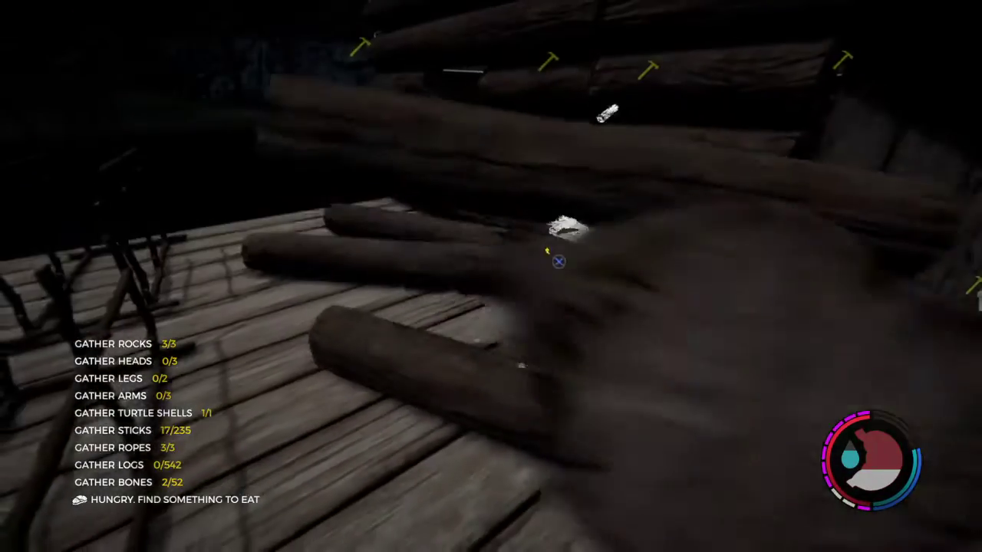
key("e")
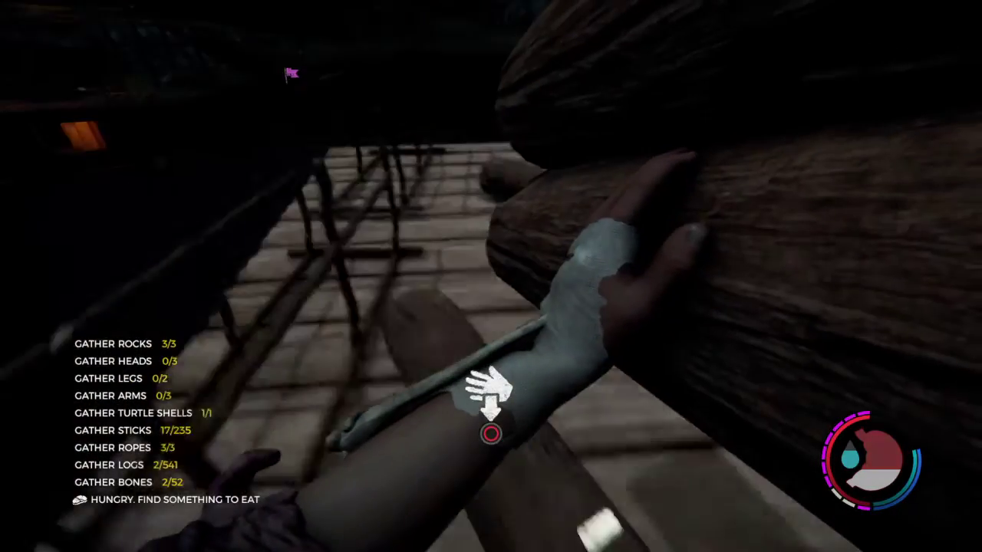
key("e")
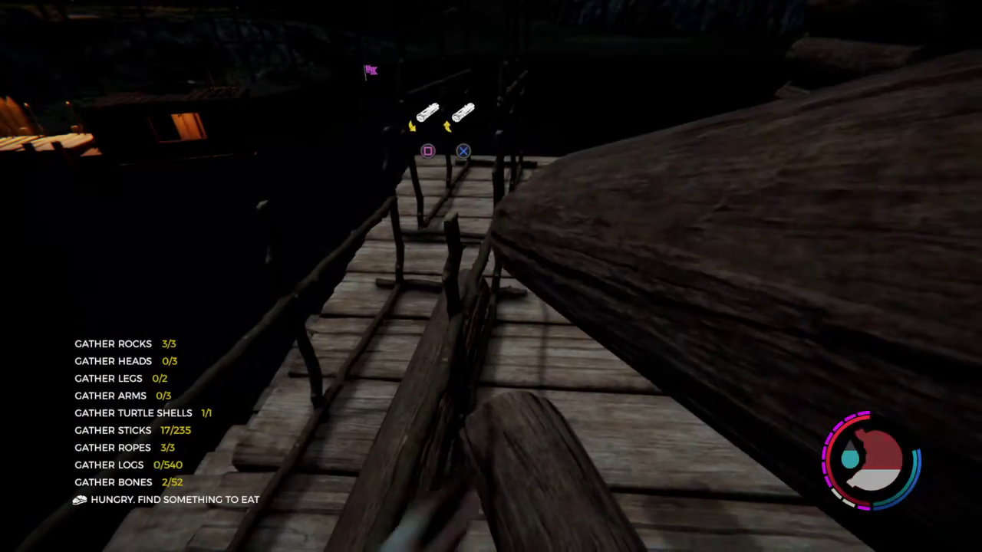
key("e")
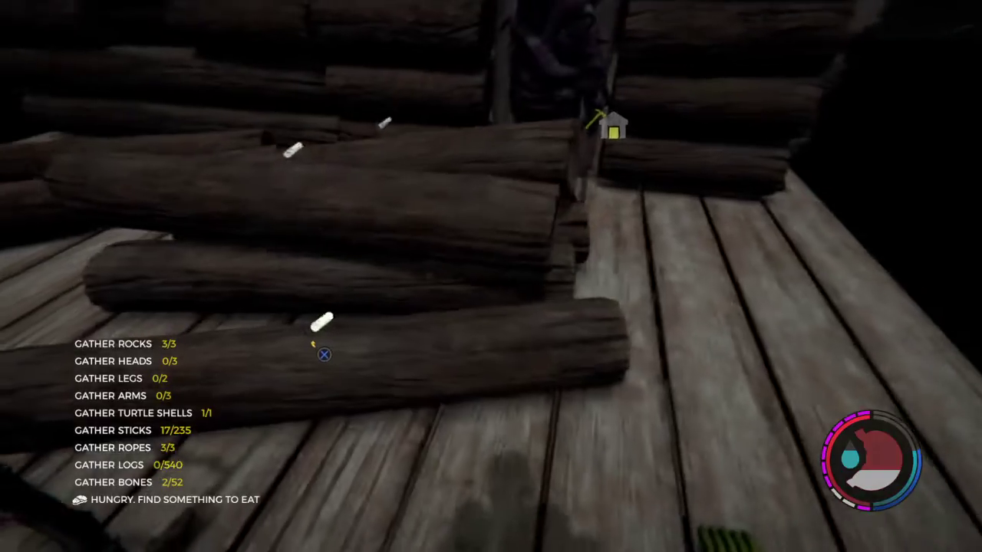
key("e")
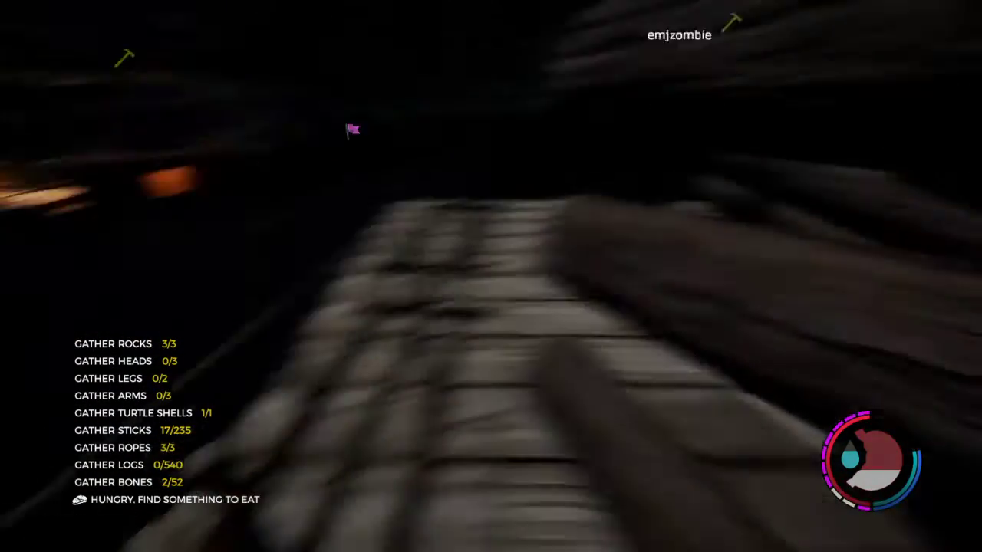
key("e")
key("e")
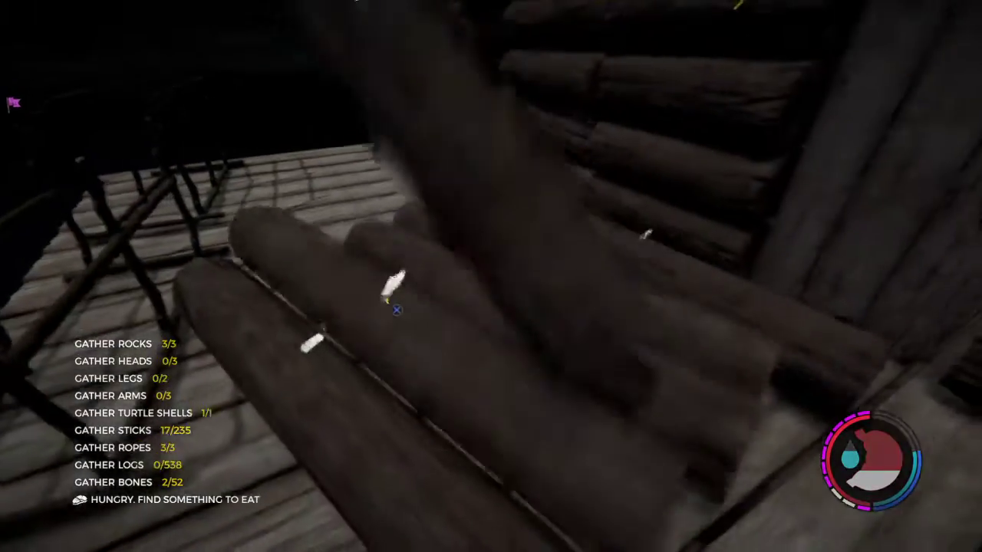
key("e")
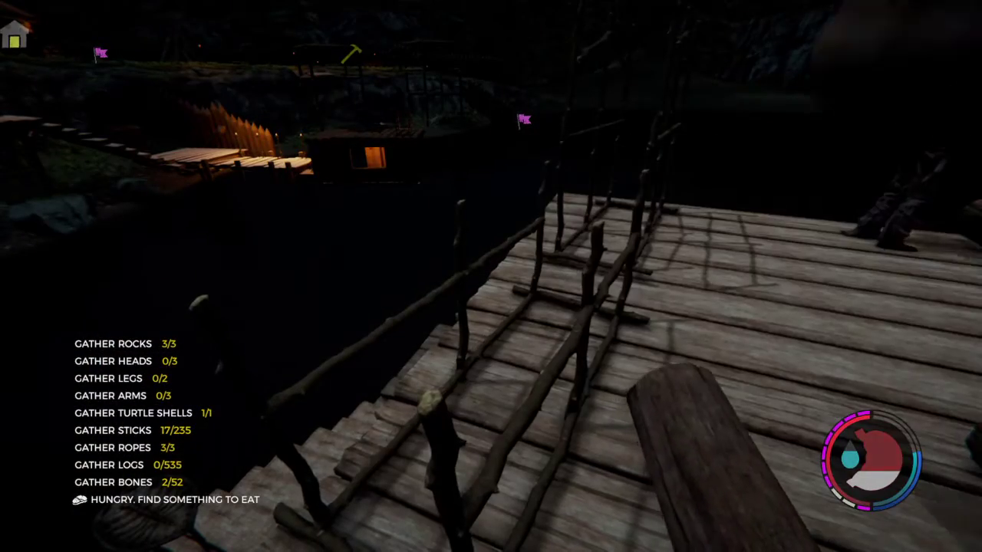
Add several gathered logs to the cabin wall on the dock
key("e")
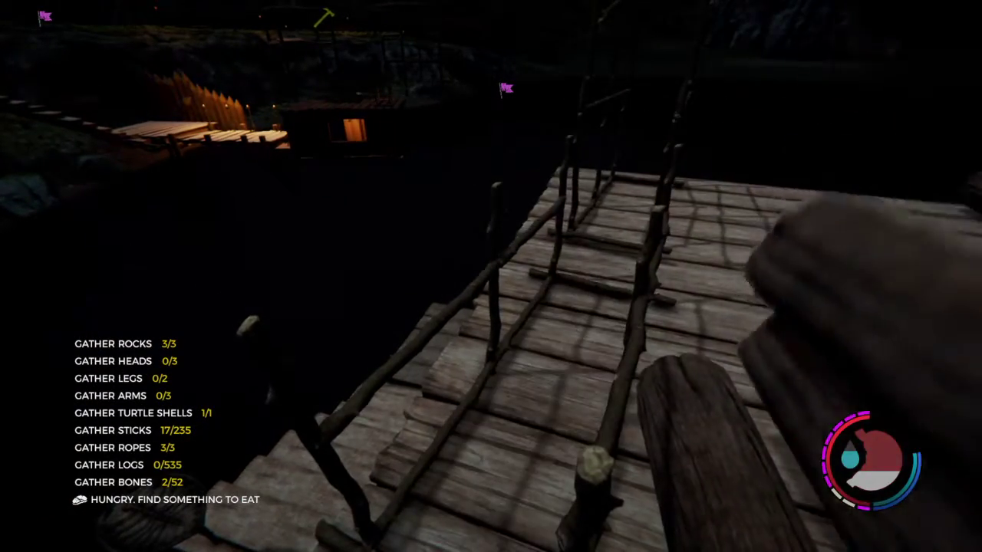
key("e")
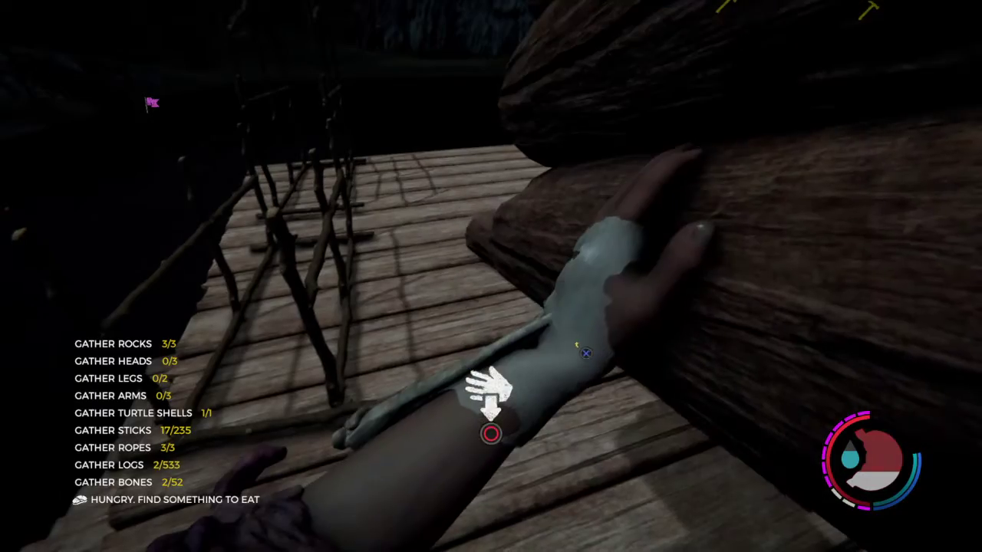
key("e")
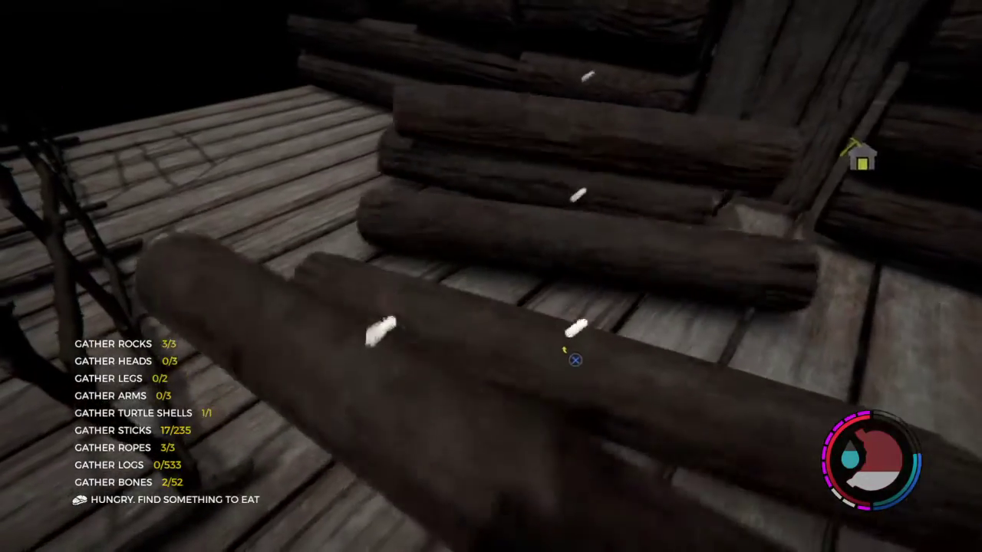
key("e")
key("e")
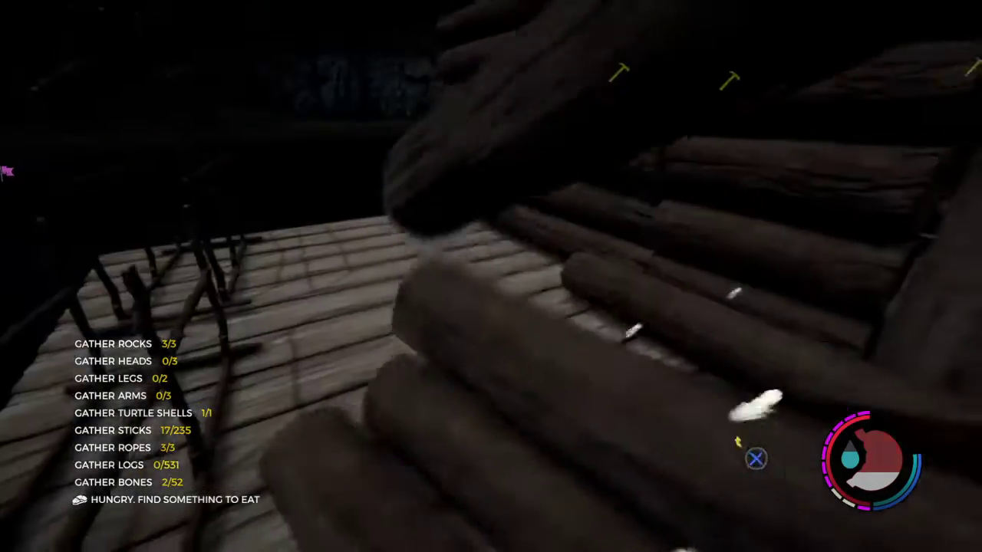
key("e")
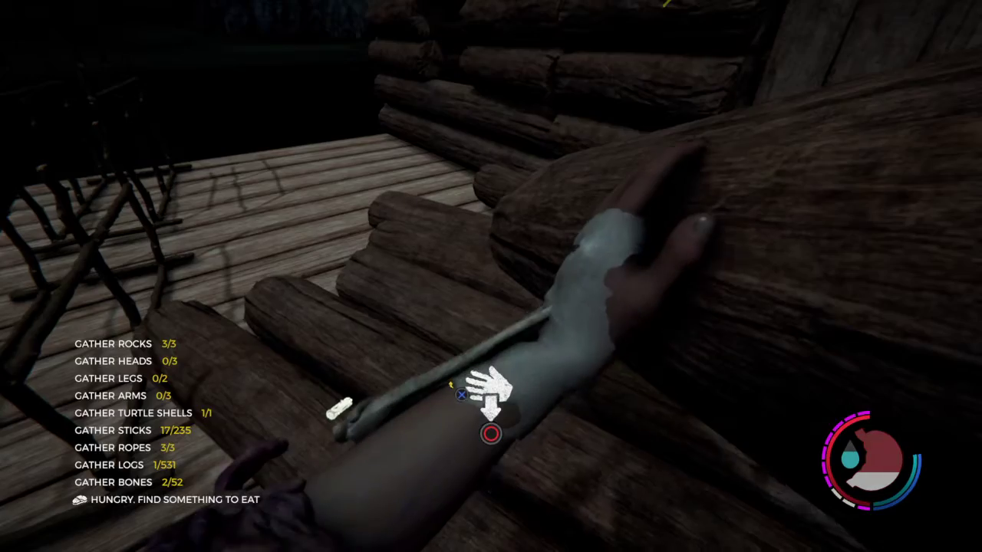
key("e")
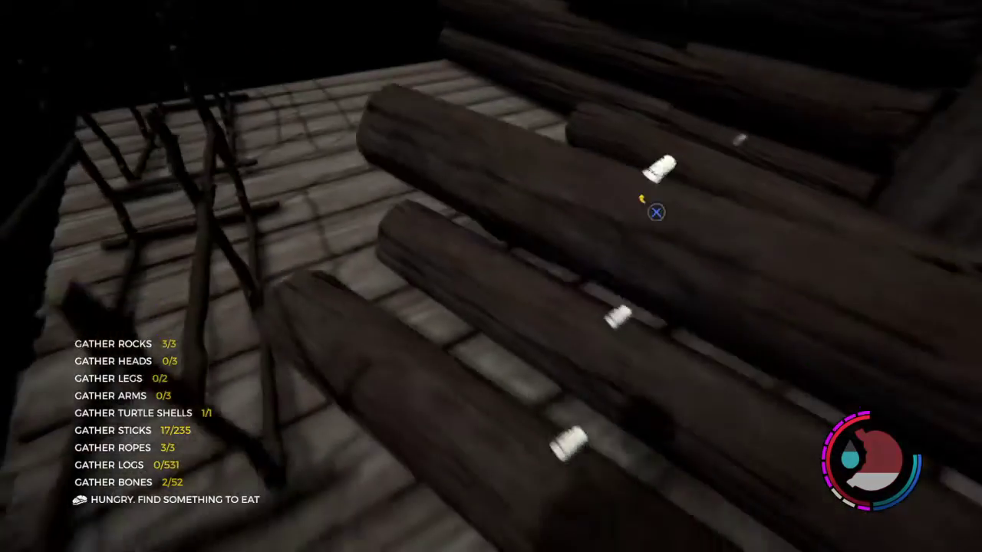
key("e")
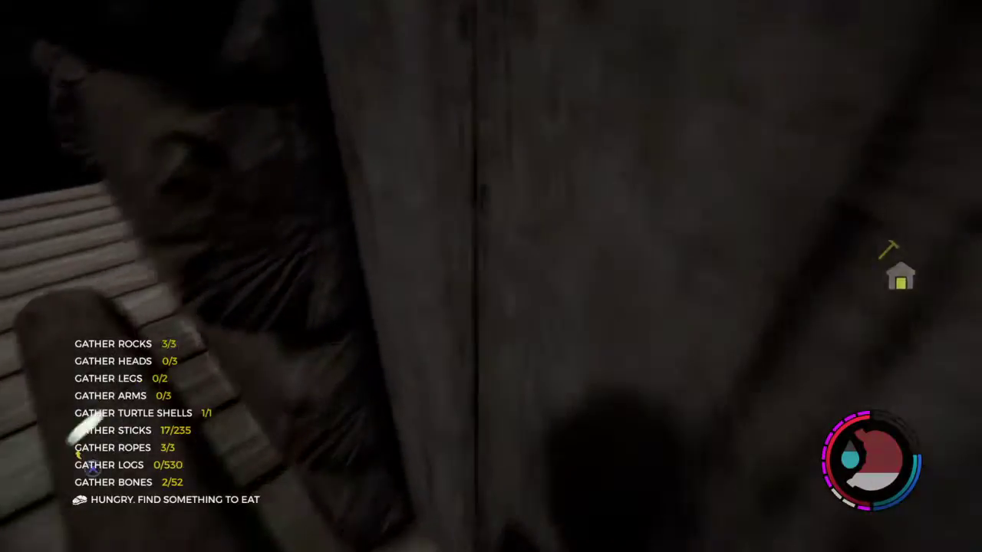
key("e")
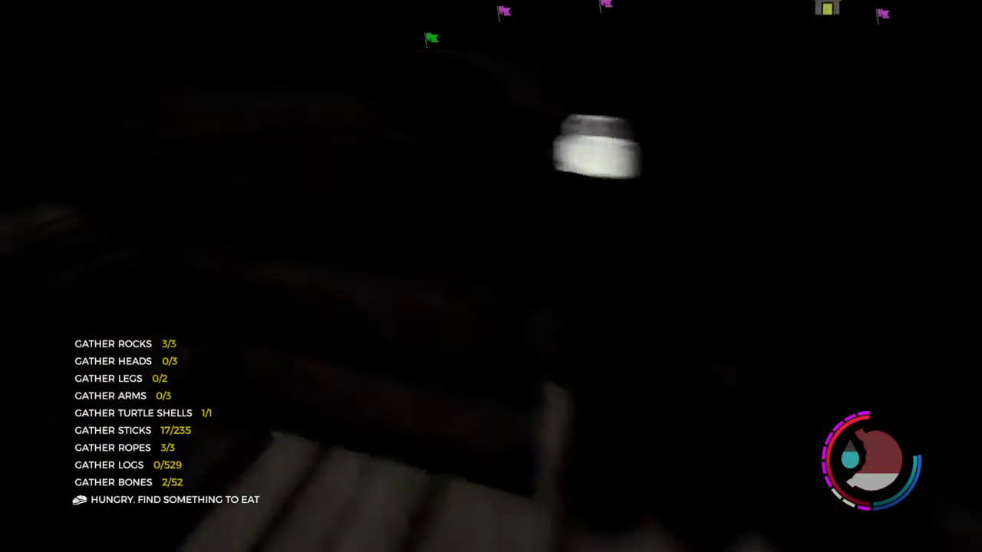
Pick up two more logs from the dock, with 523 logs still required
key("e")
key("e")
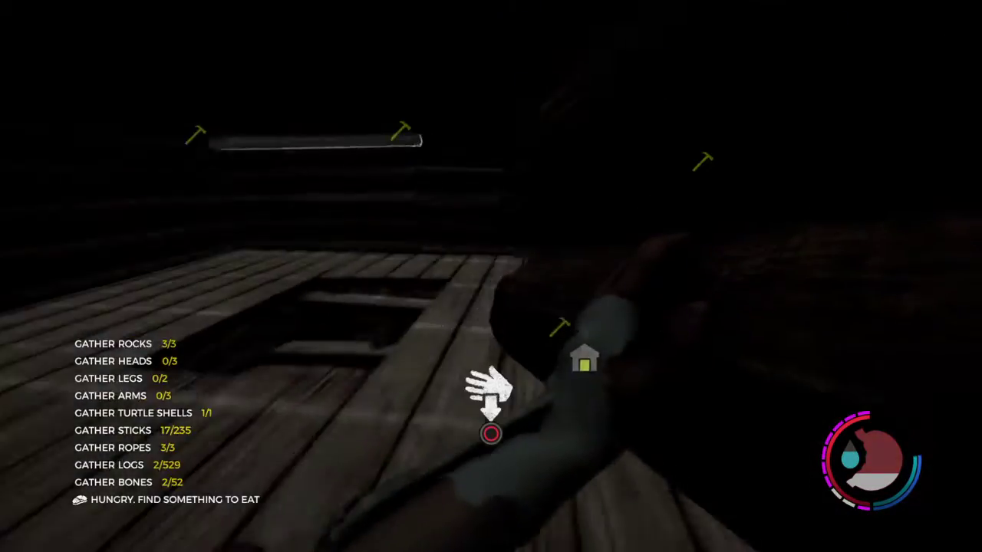
key("e")
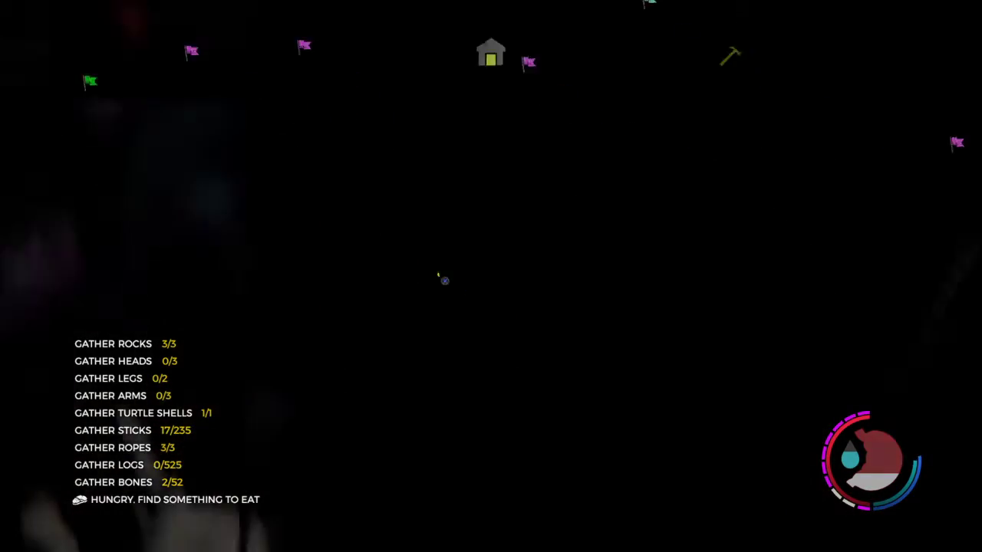
key("e")
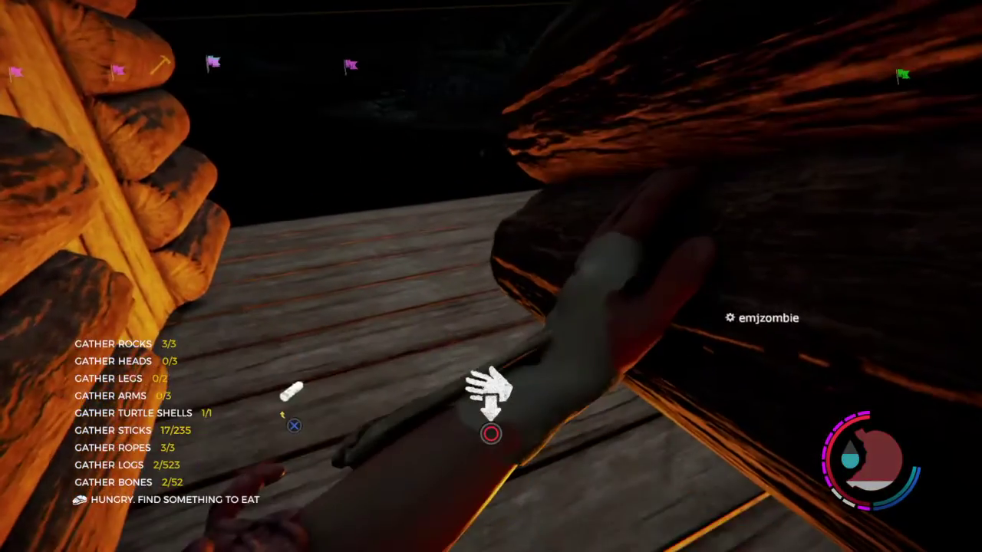
Build the two carried logs into the cabin wall, then briefly open and leave Options
key("e")
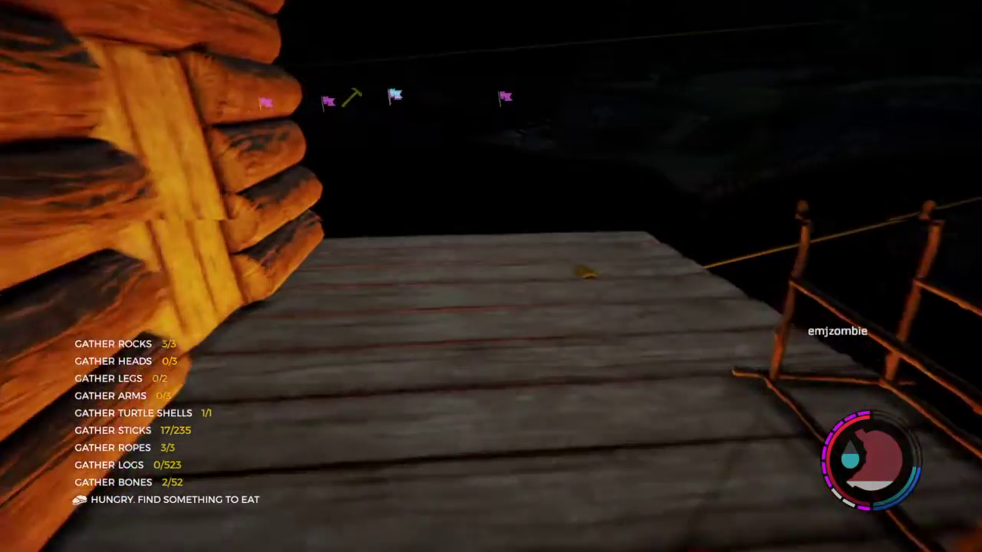
key("Escape")
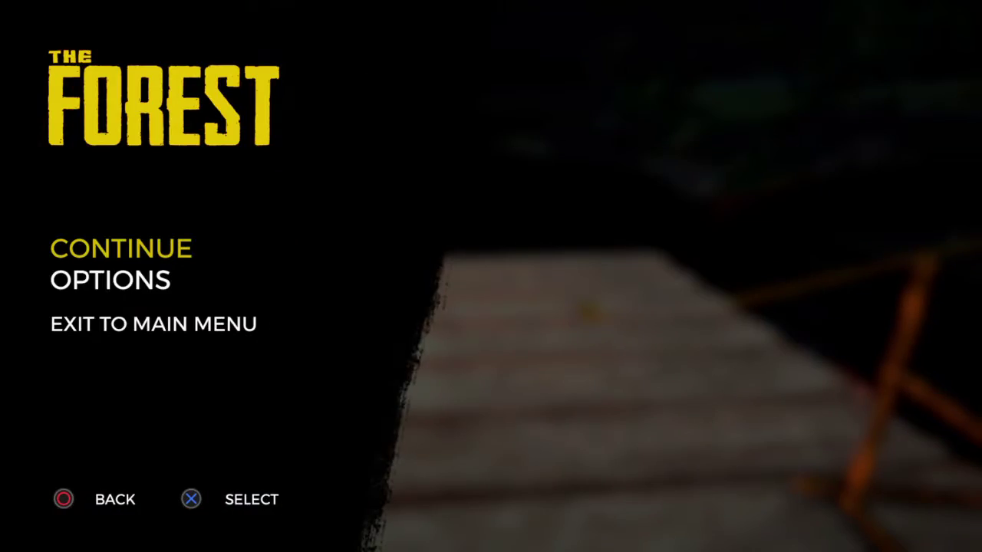
key("Down")
key("Return")
key("Escape")
key("Return")
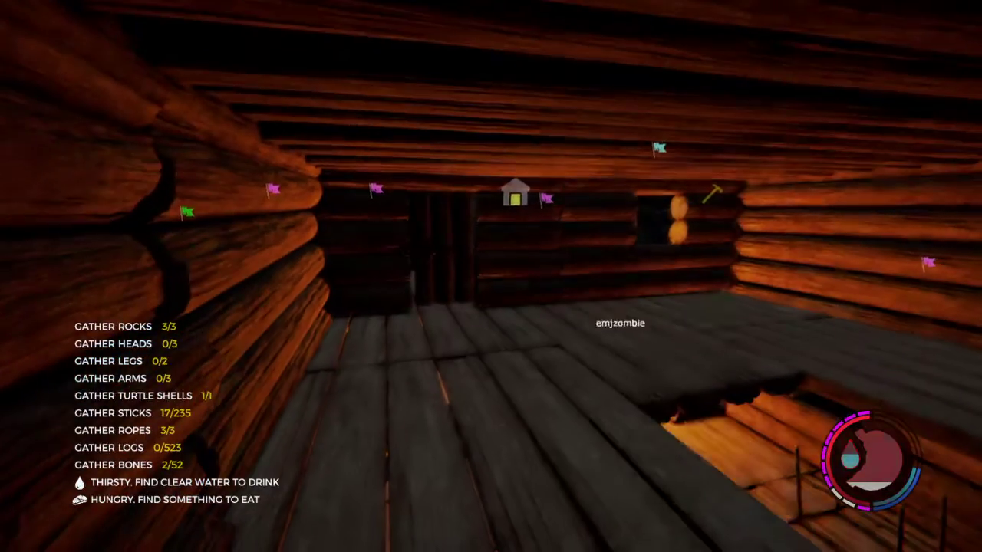
Equip the repair tool from the inventory mat
key("i")
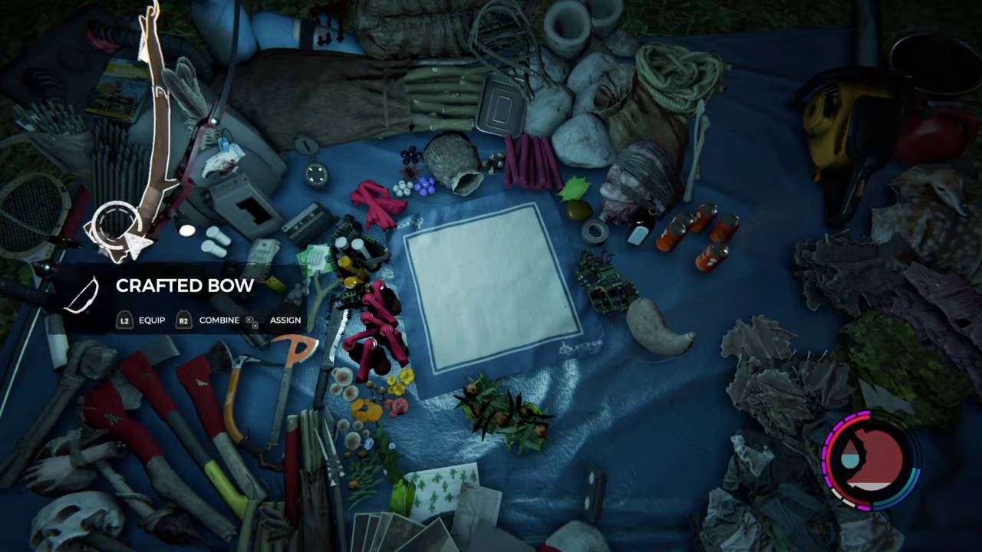
left_click(74, 411)
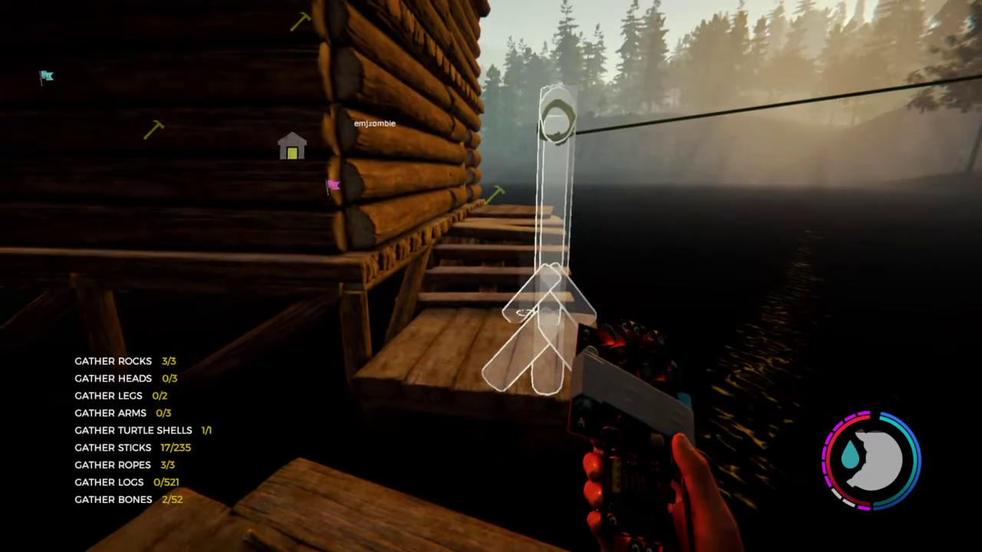
Combine the parts on the crafting mat into a bomb, bringing the explosive stock to five
key("i")
right_click(529, 117)
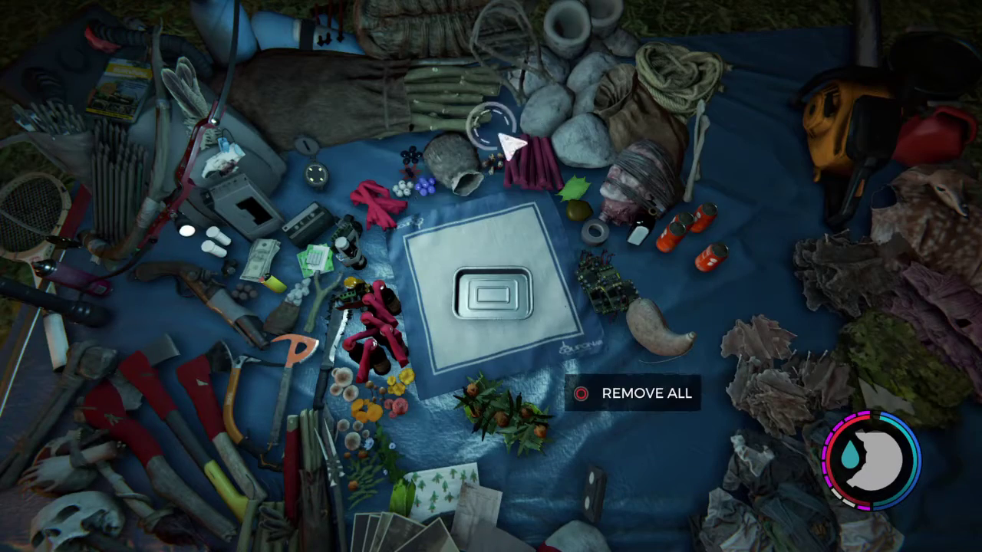
right_click(371, 290)
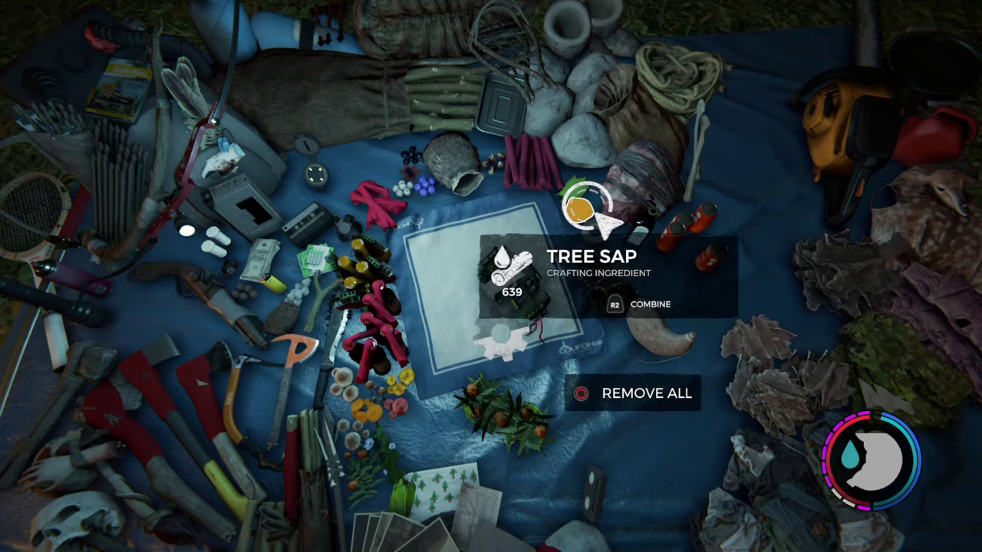
key("i")
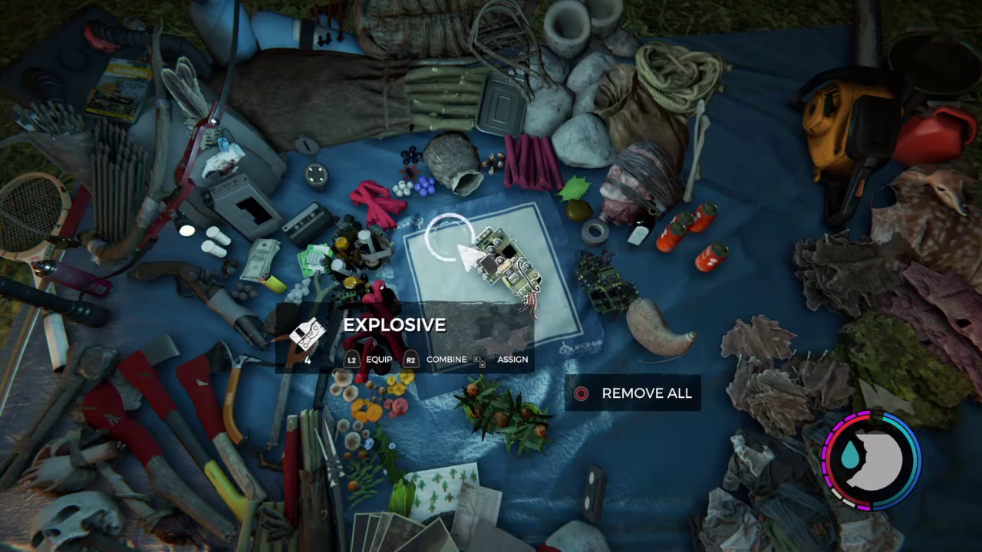
left_click(527, 327)
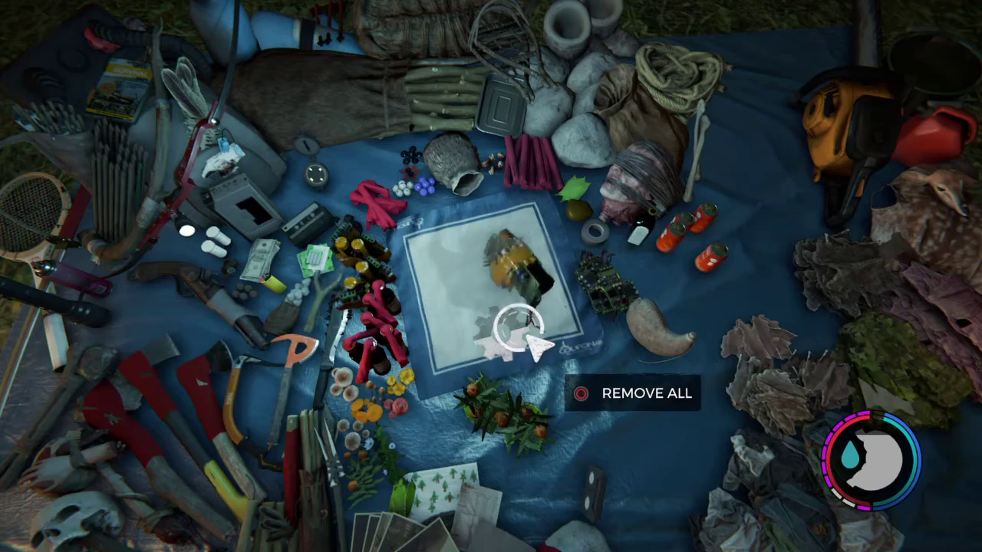
key("i")
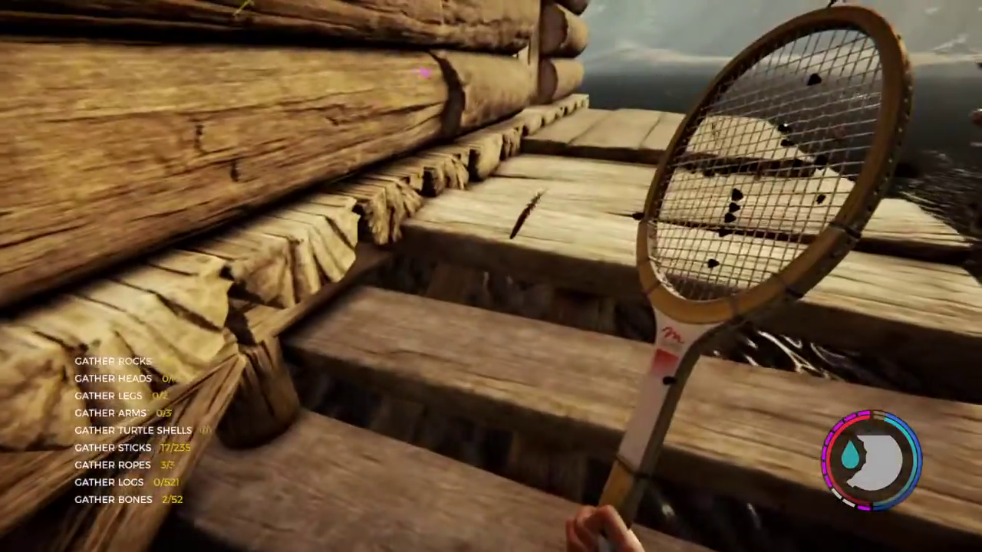
Switch to the pistol, shoot at the creature near the water, and reload
key("2")
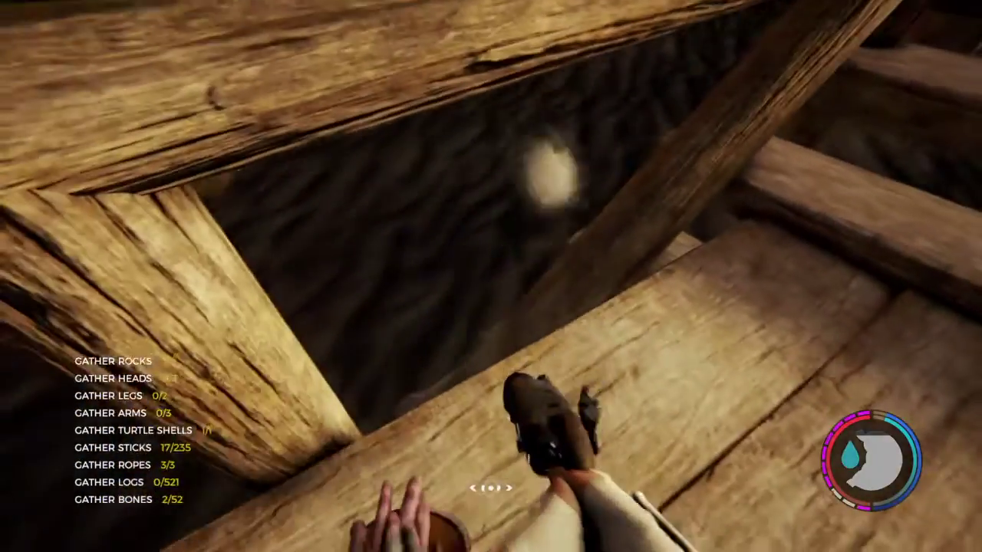
left_click(491, 276)
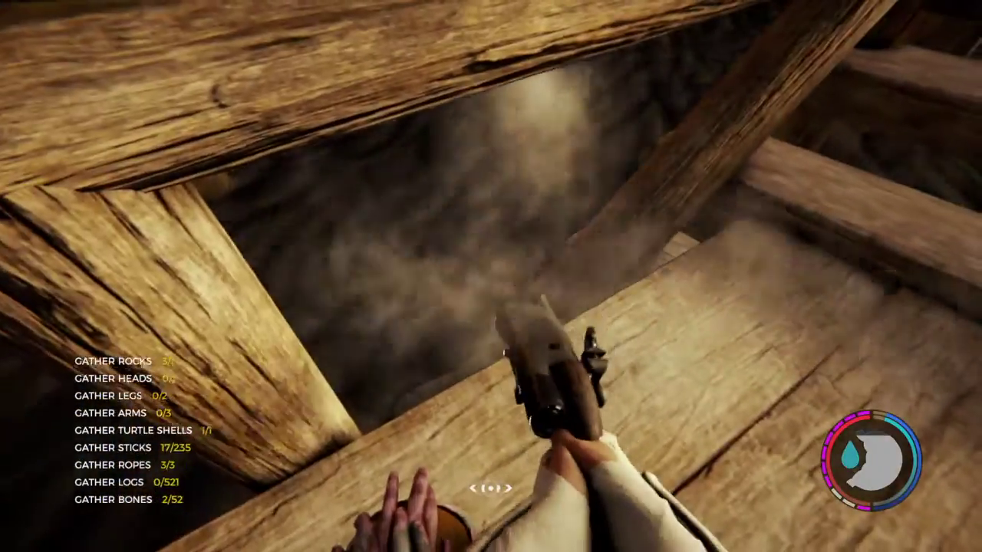
key("r")
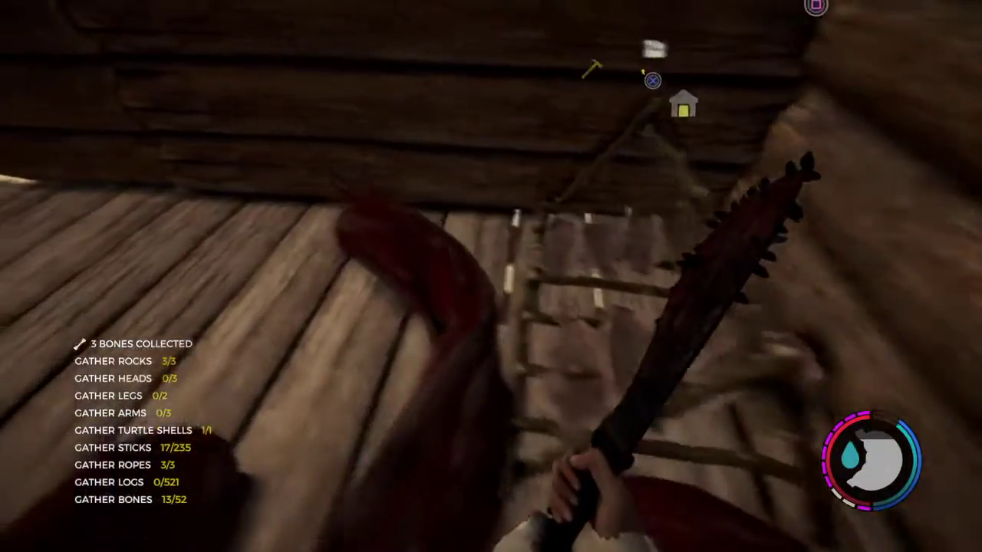
Pick up bones from the creature's body parts on the deck, reaching 15 of 52
key("e")
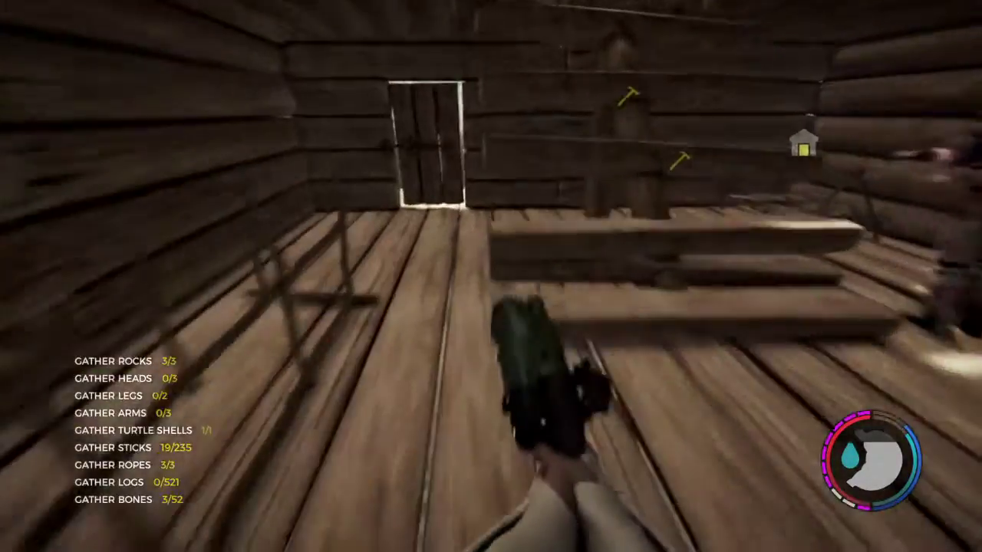
Collect the bones on the cabin floor, then equip the repair tool from the inventory
key("e")
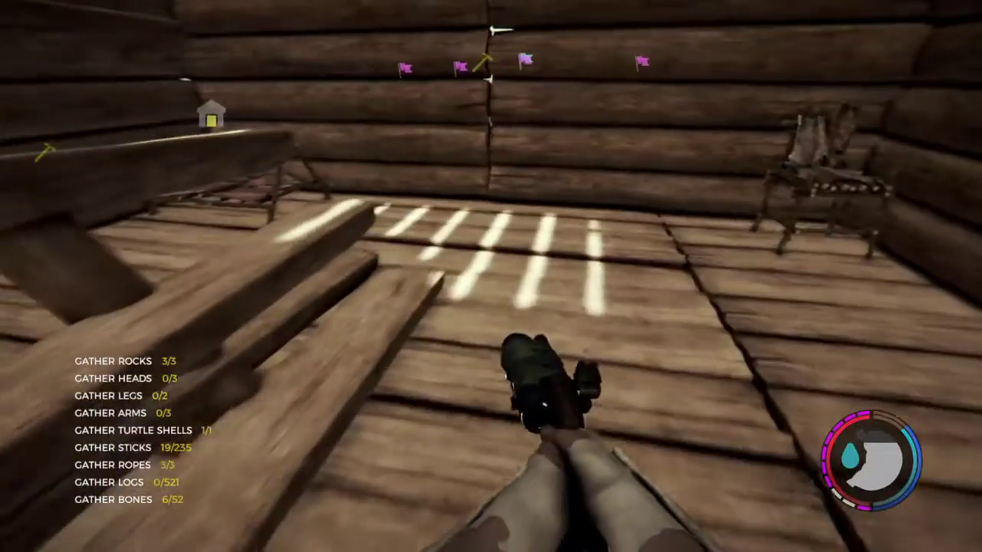
key("i")
left_click(98, 370)
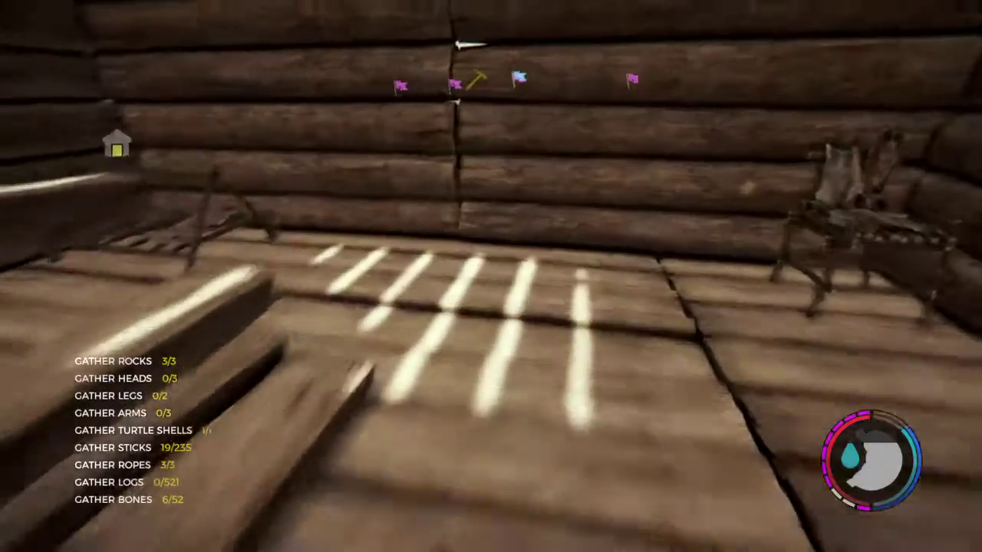